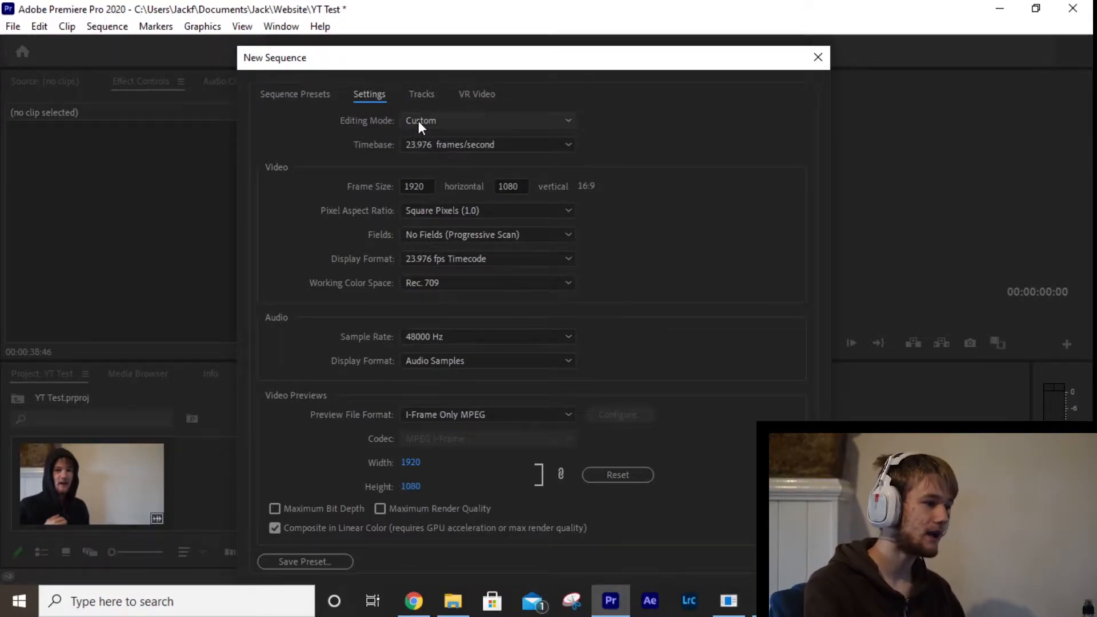
# Step: Set the new sequence's timebase to 60.00 frames/second with Square Pixels (1.0) as the pixel aspect ratio
pyautogui.click(419, 147)
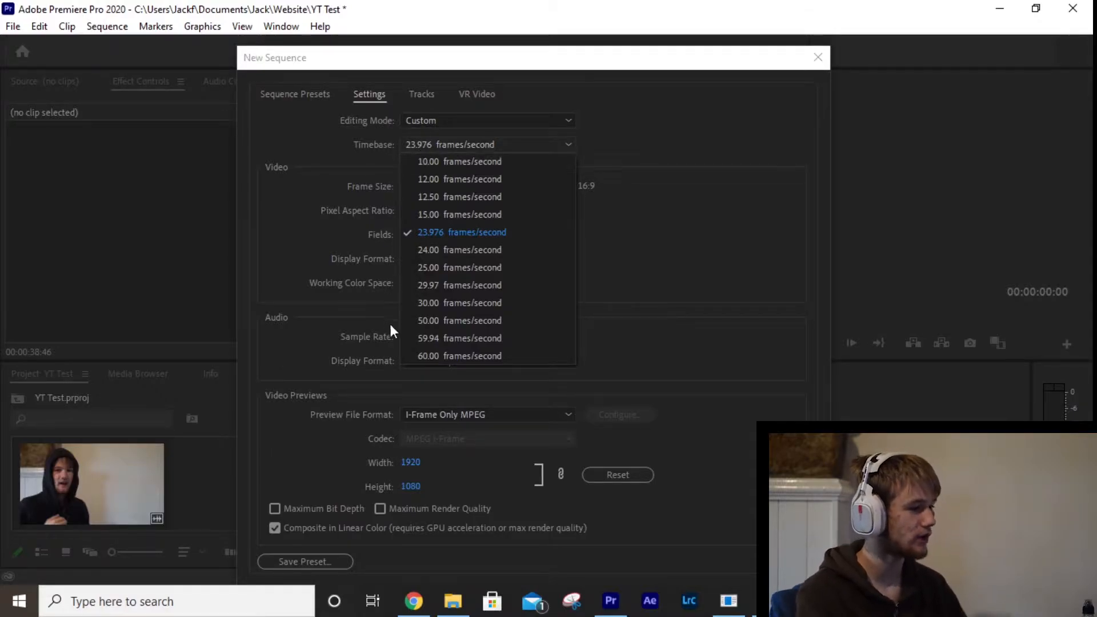
pyautogui.click(434, 356)
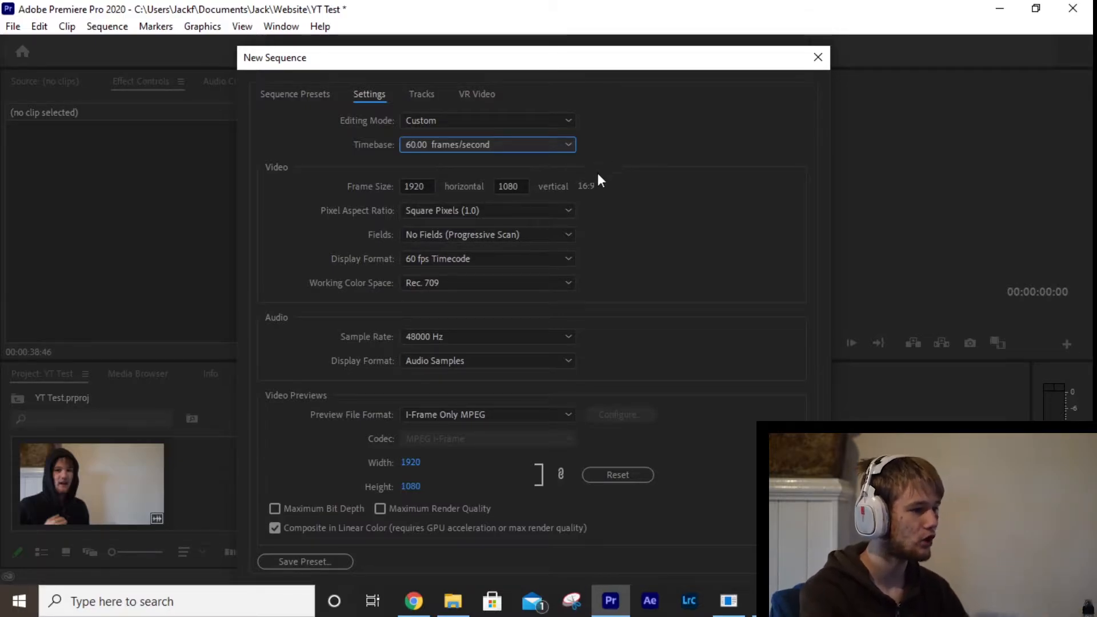
pyautogui.click(437, 213)
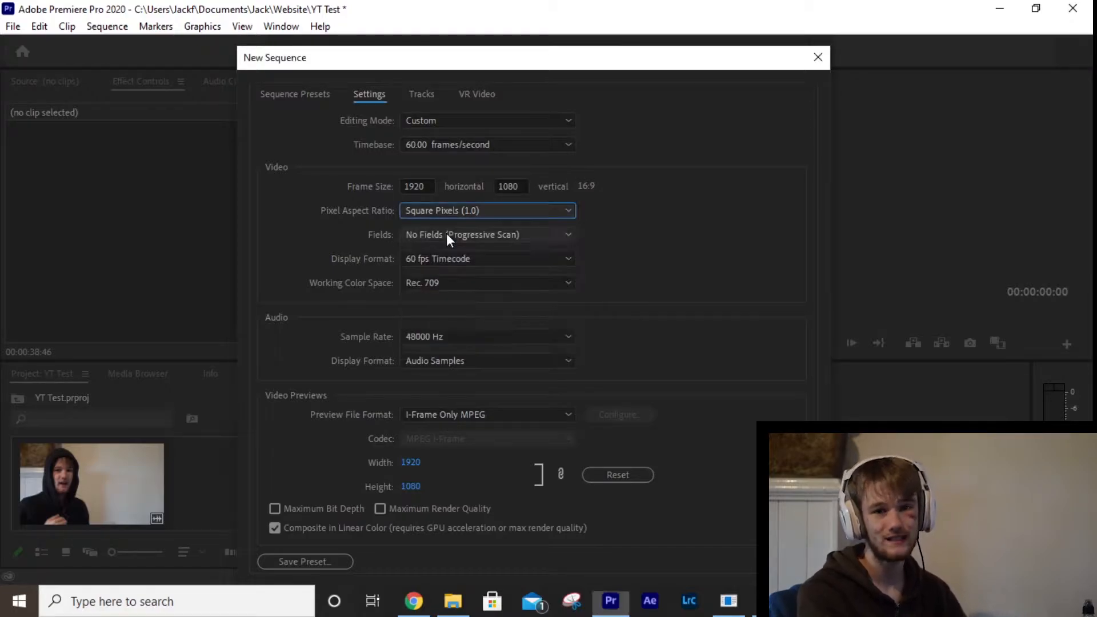
pyautogui.click(447, 229)
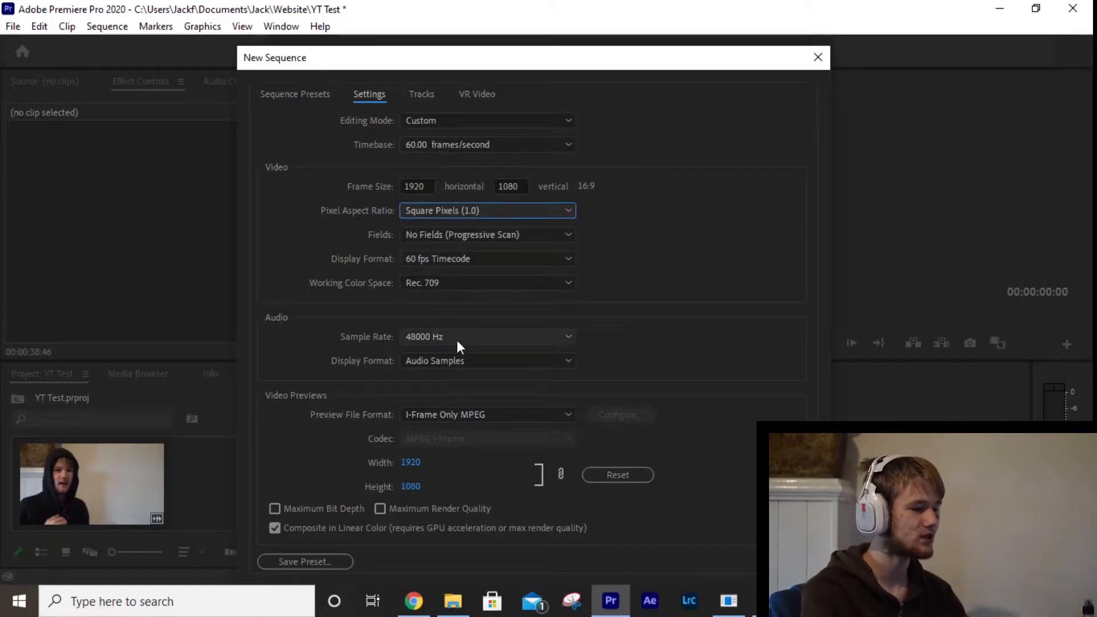
# Step: Save the sequence settings as a preset named Twst with the description asASDAWSd
pyautogui.click(310, 560)
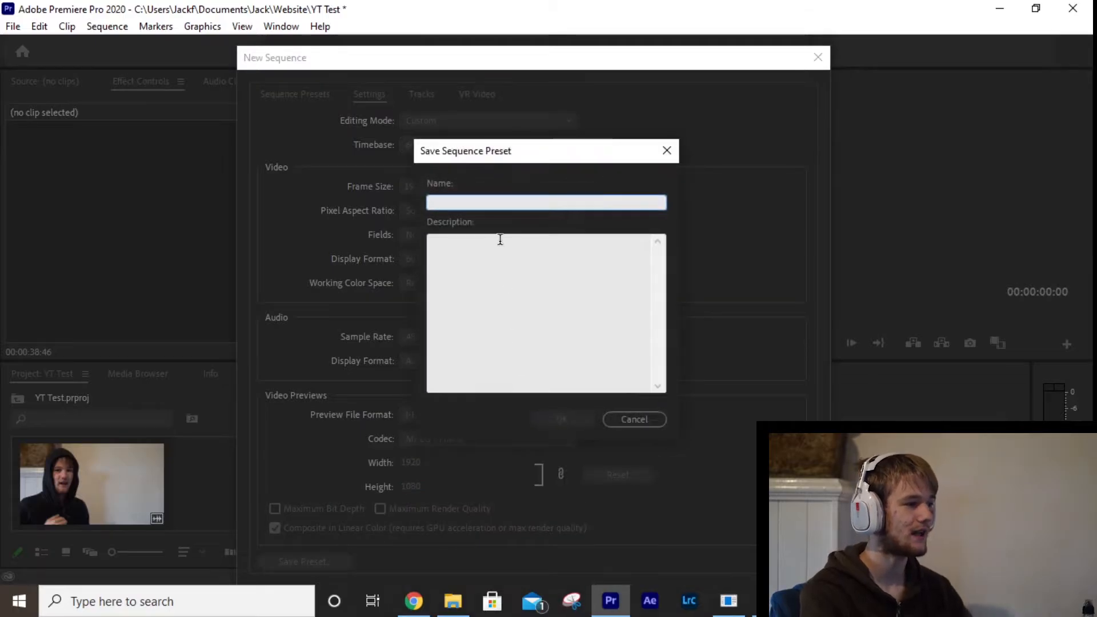
pyautogui.write('Twst')
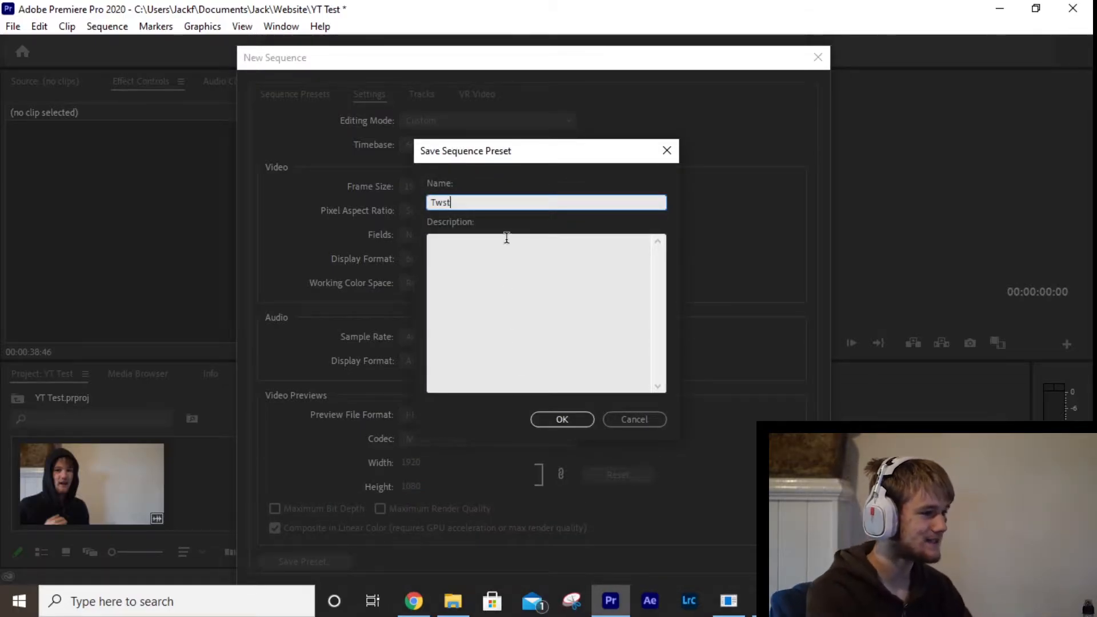
pyautogui.click(525, 263)
pyautogui.write('asASDAWSd')
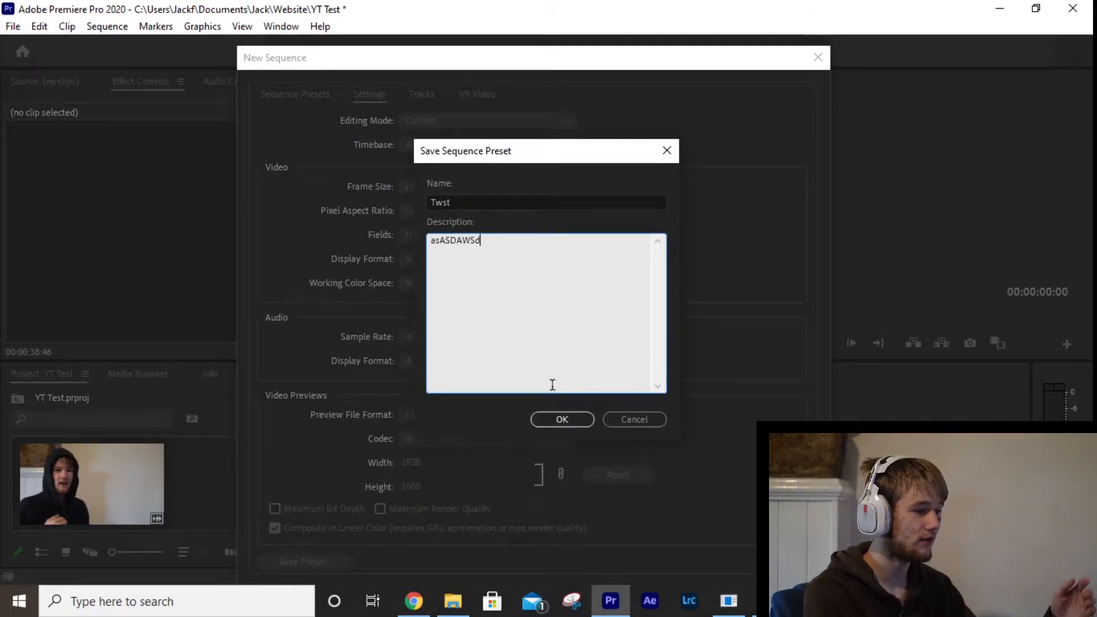
pyautogui.click(561, 427)
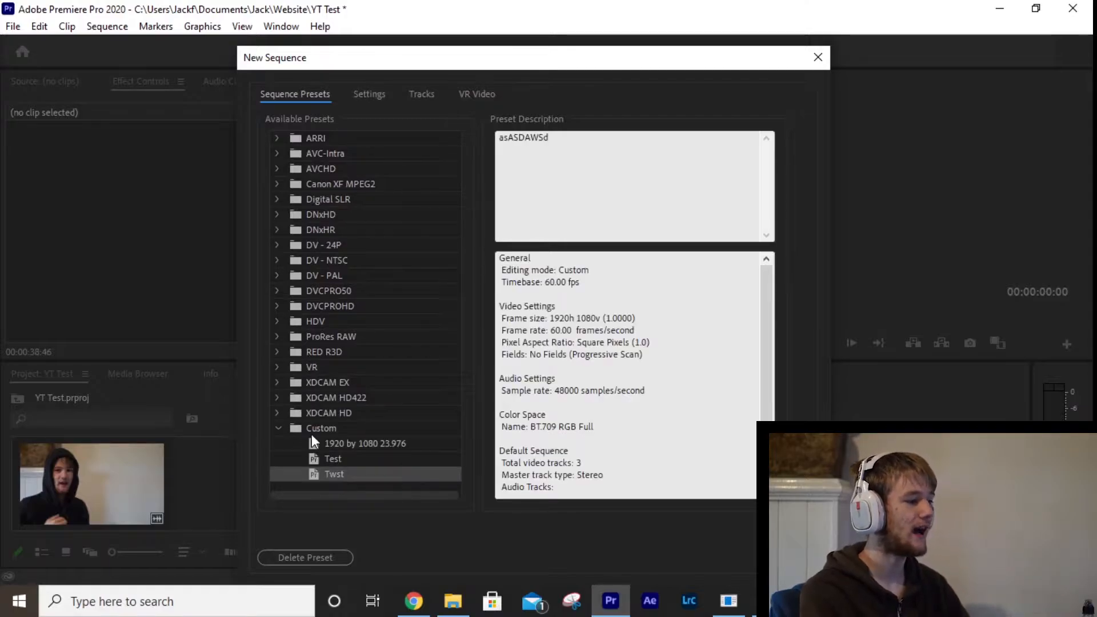
# Step: Compare the custom sequence presets and create a new sequence from the Twst preset
pyautogui.click(344, 458)
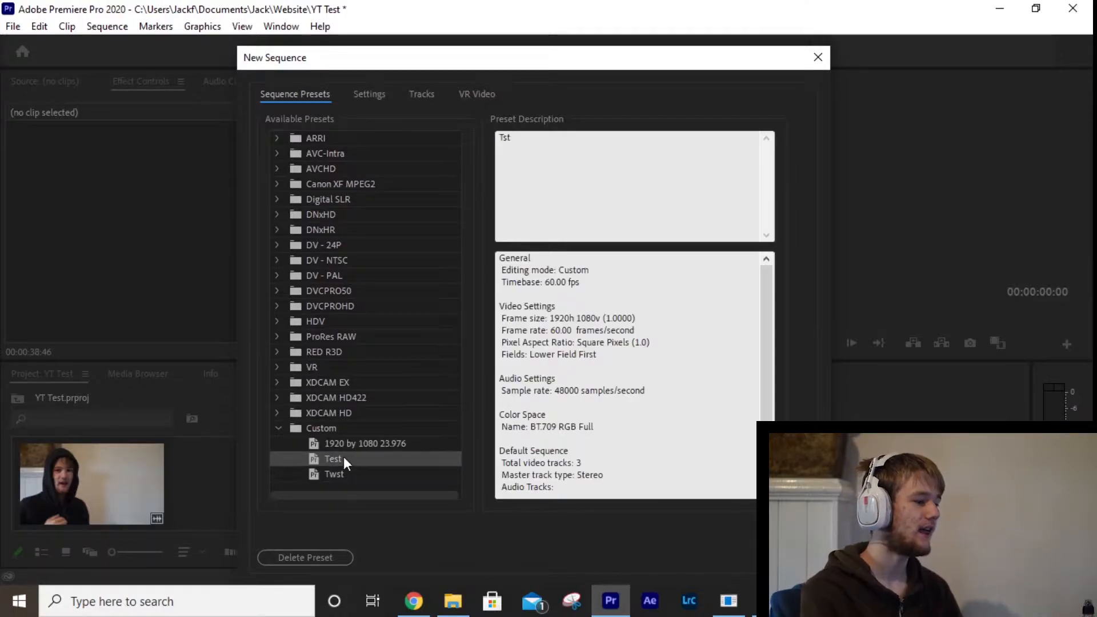
pyautogui.click(344, 445)
pyautogui.click(344, 459)
pyautogui.click(346, 472)
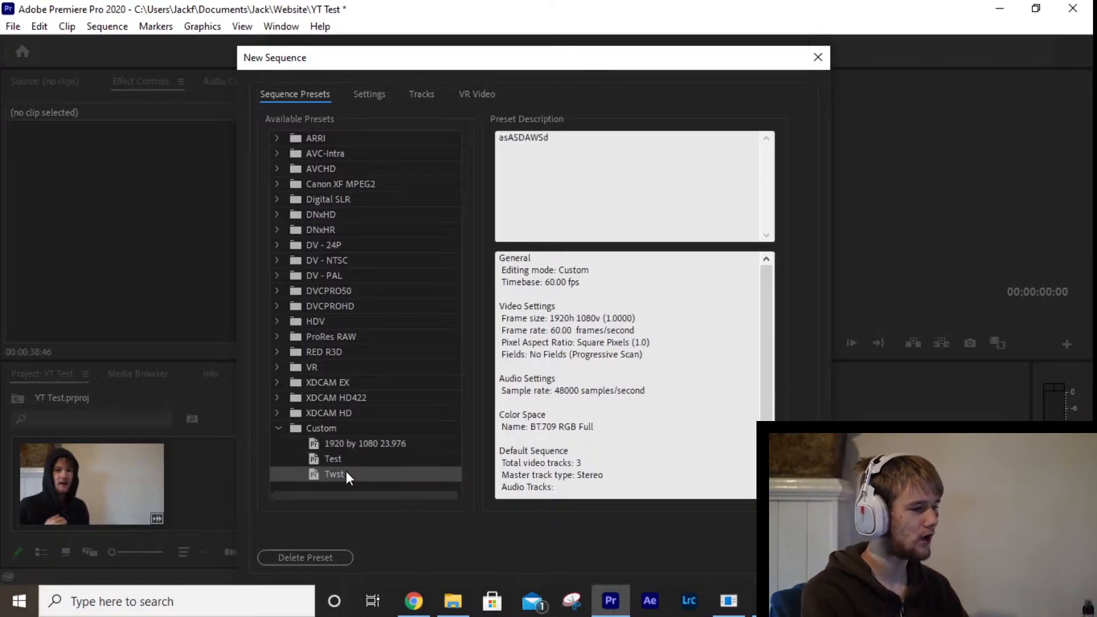
pyautogui.click(343, 457)
pyautogui.click(344, 448)
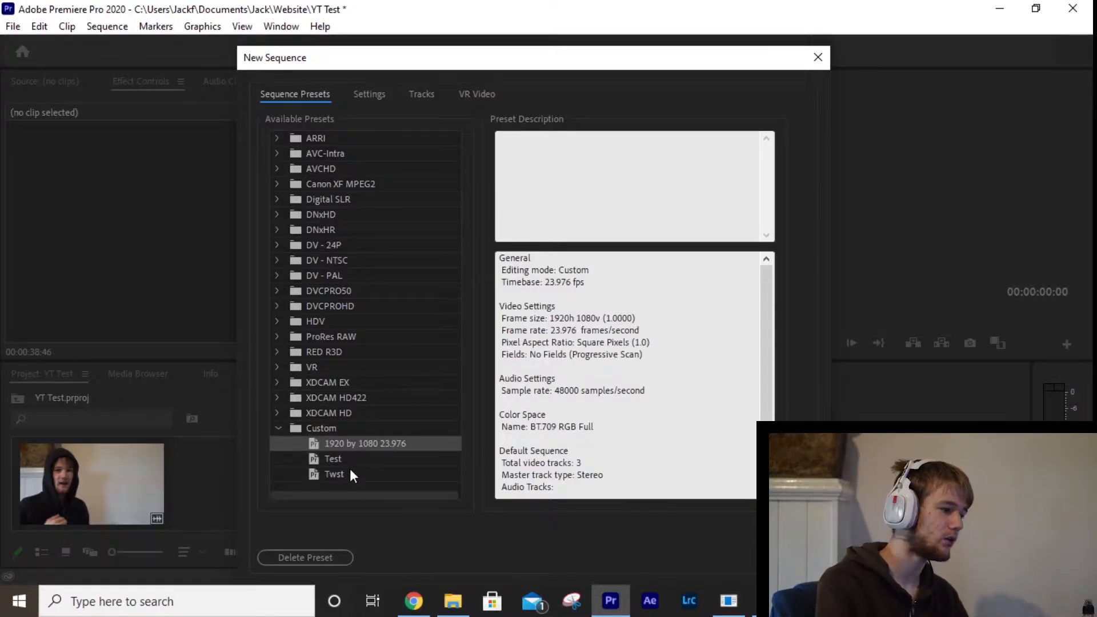
pyautogui.doubleClick(349, 472)
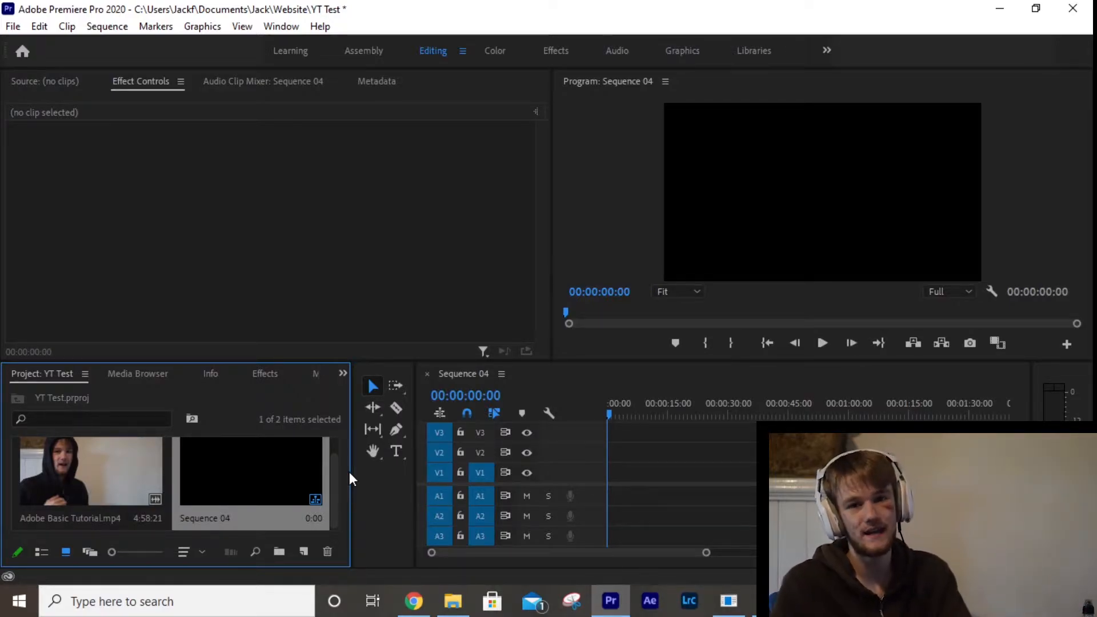
# Step: Delete the newly created empty sequence from the project
pyautogui.press('Delete')
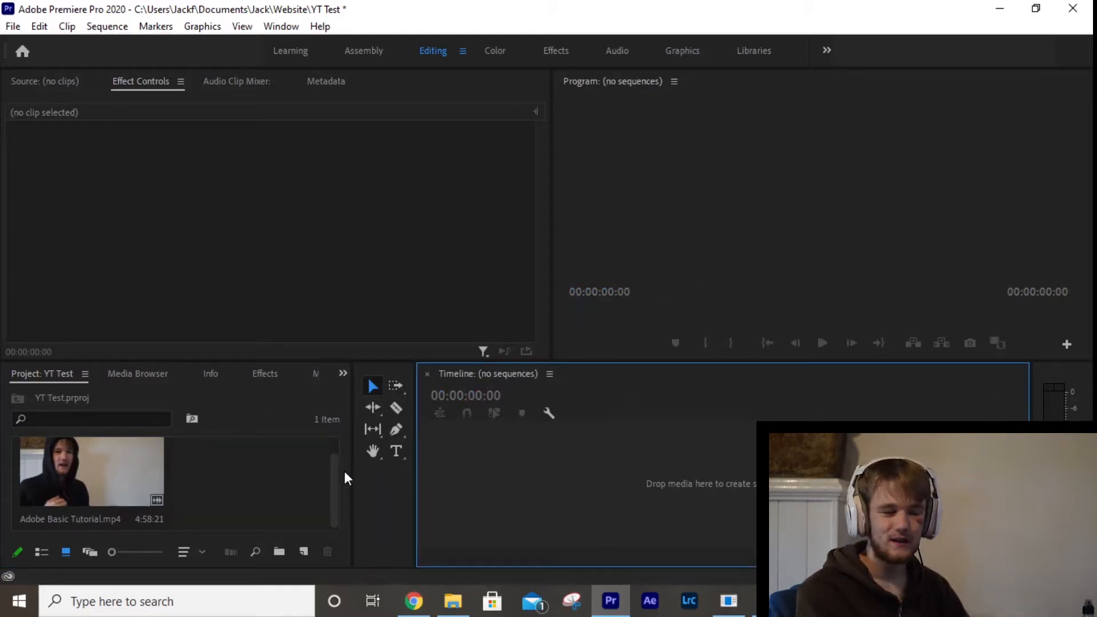
pyautogui.click(283, 473)
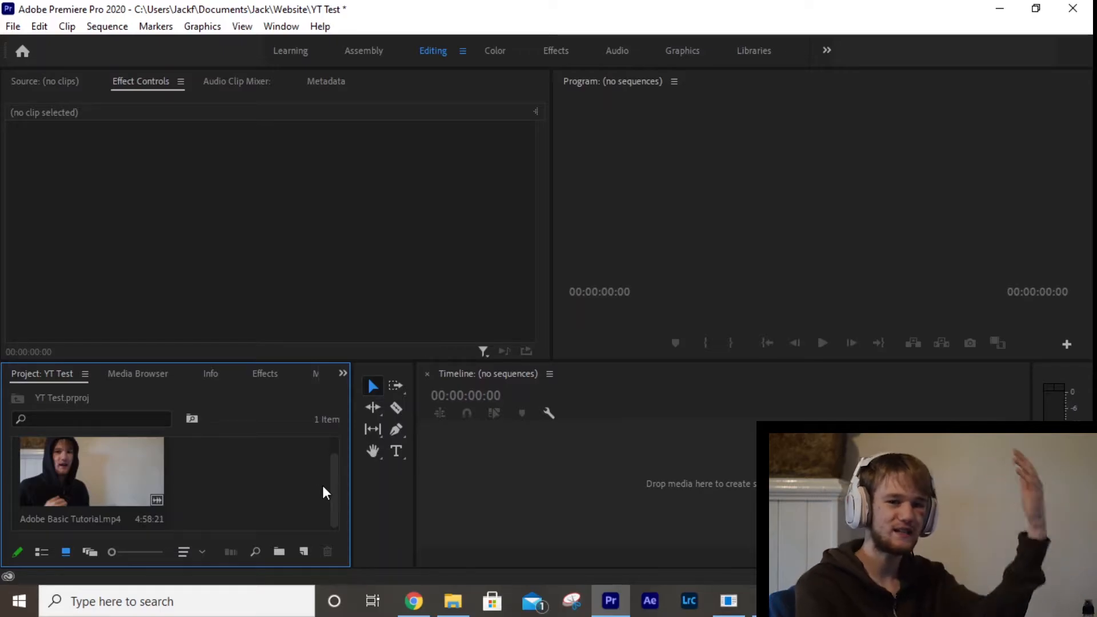
# Step: Create a black video item at 1920 by 1080, 60.00 fps, with Square Pixels (1.0)
pyautogui.click(311, 552)
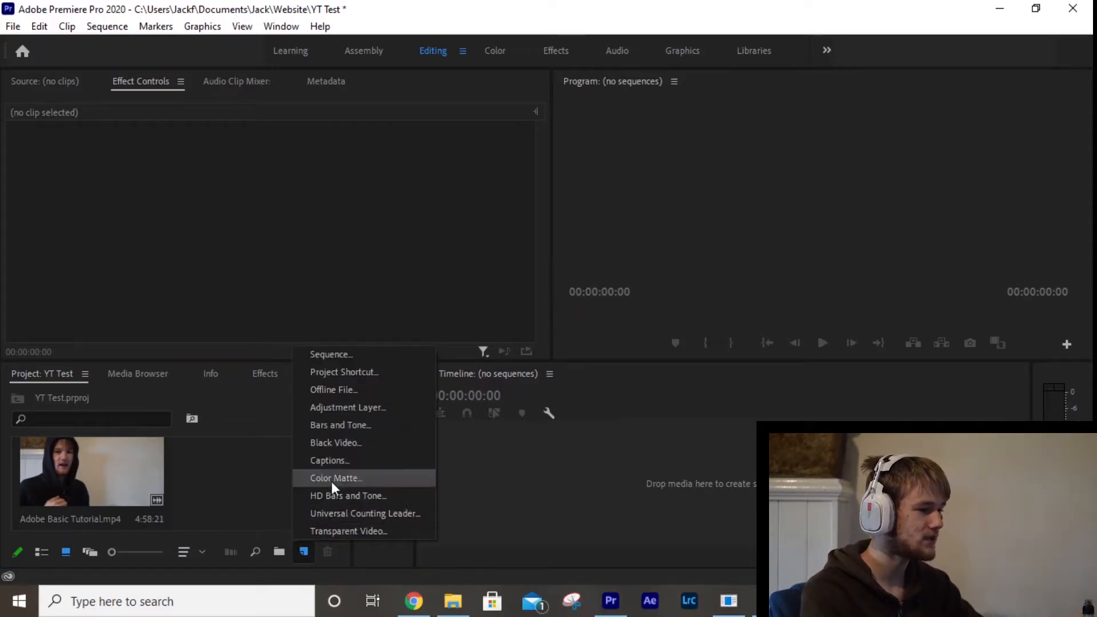
pyautogui.click(344, 439)
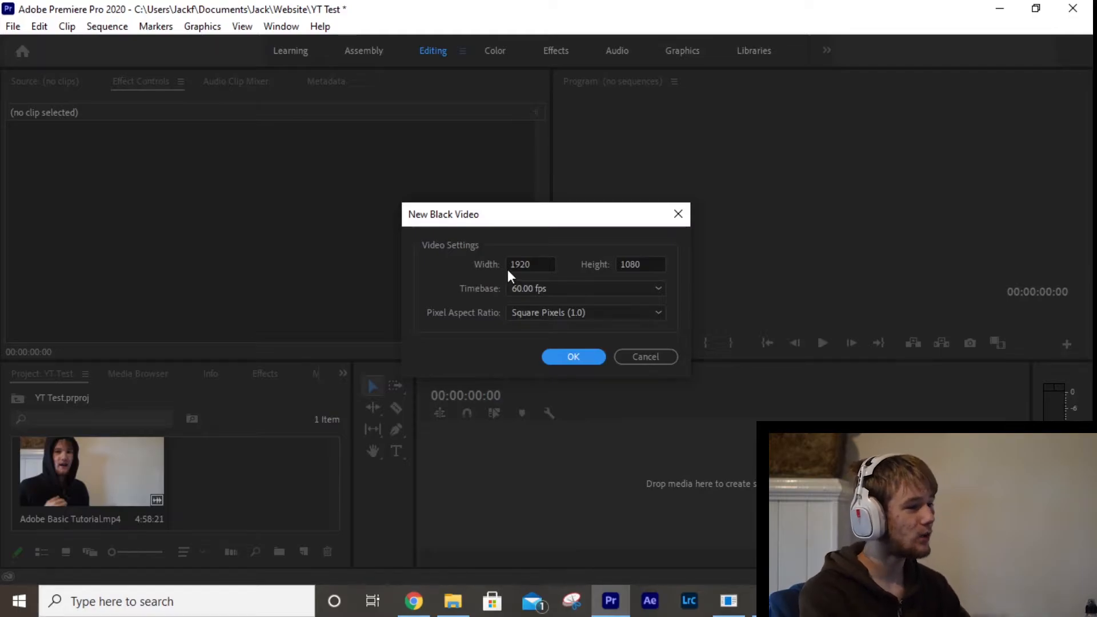
pyautogui.click(534, 265)
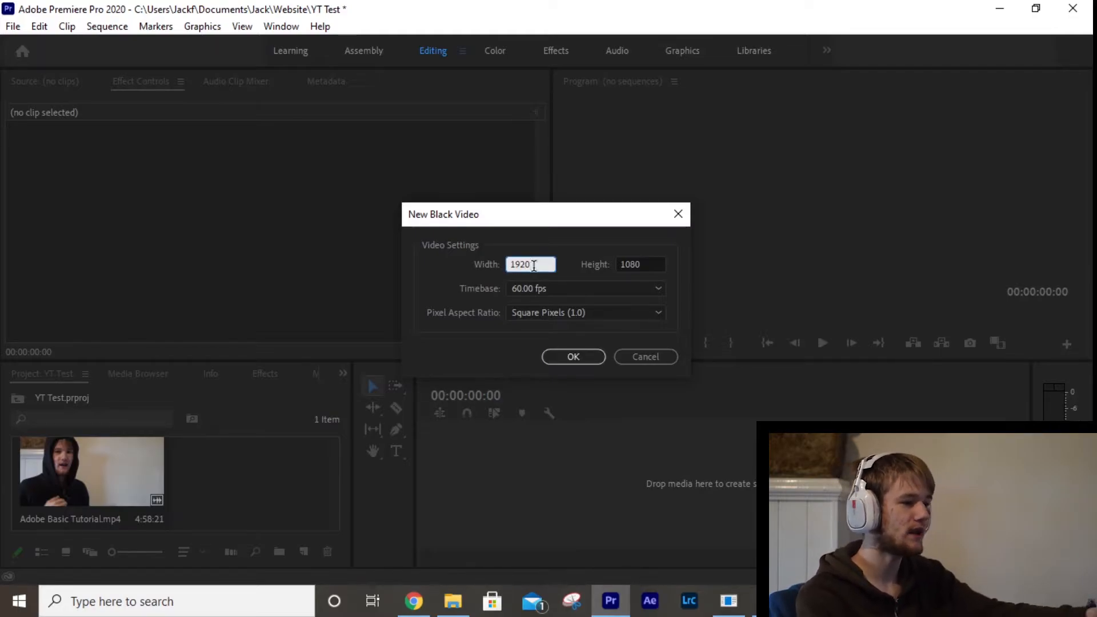
pyautogui.click(551, 289)
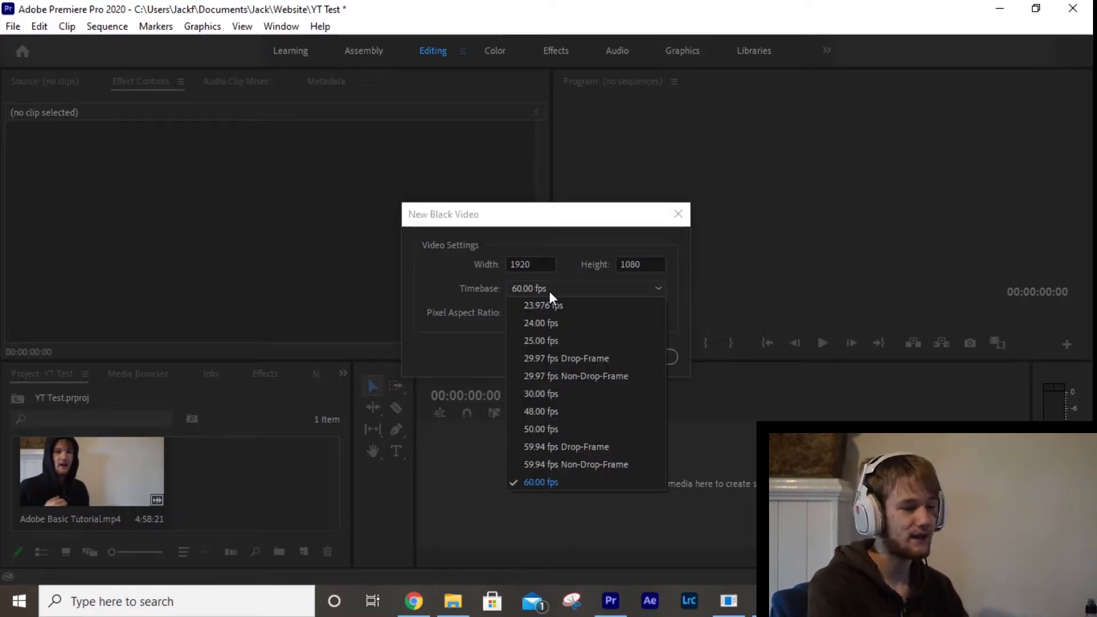
pyautogui.click(471, 291)
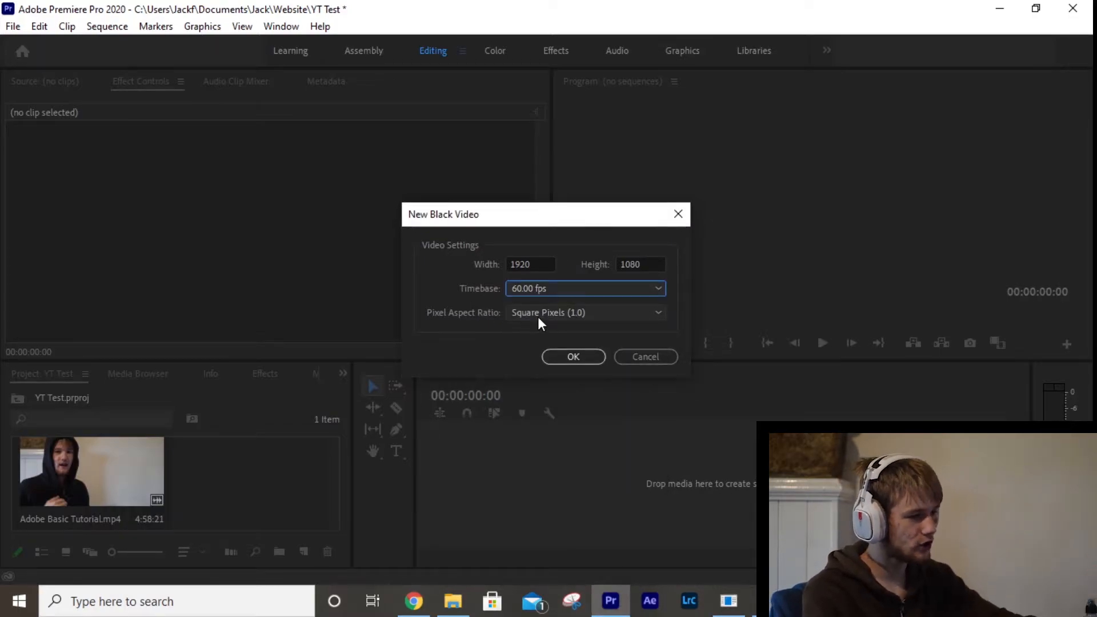
pyautogui.click(568, 357)
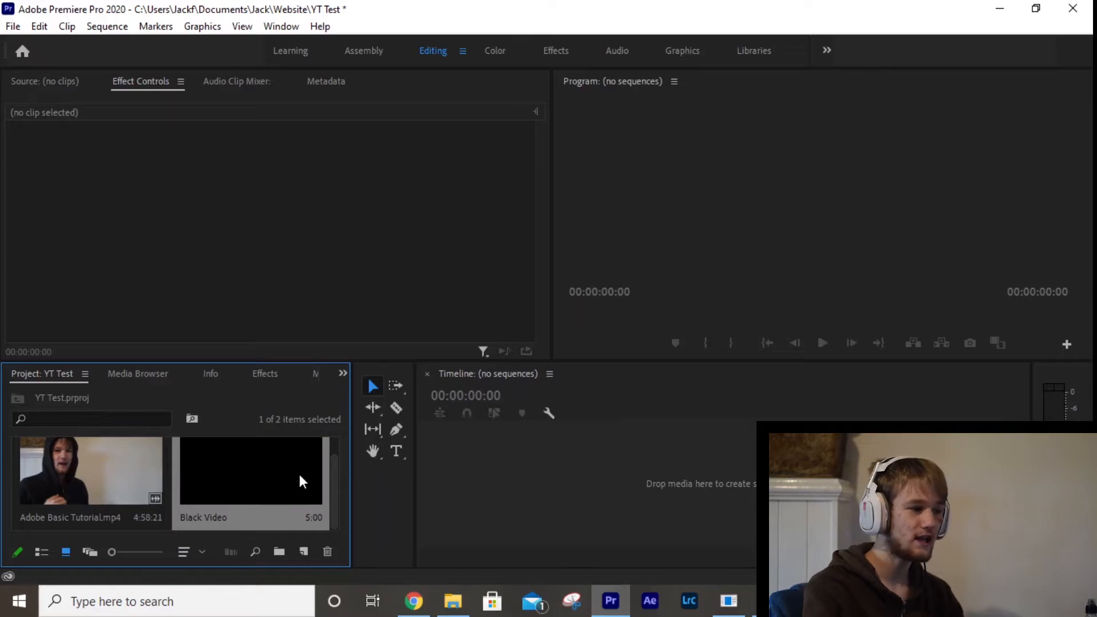
# Step: Create a sequence from the Black Video item and remove the black clip from its track V1
pyautogui.moveTo(294, 469); pyautogui.dragTo(550, 477)
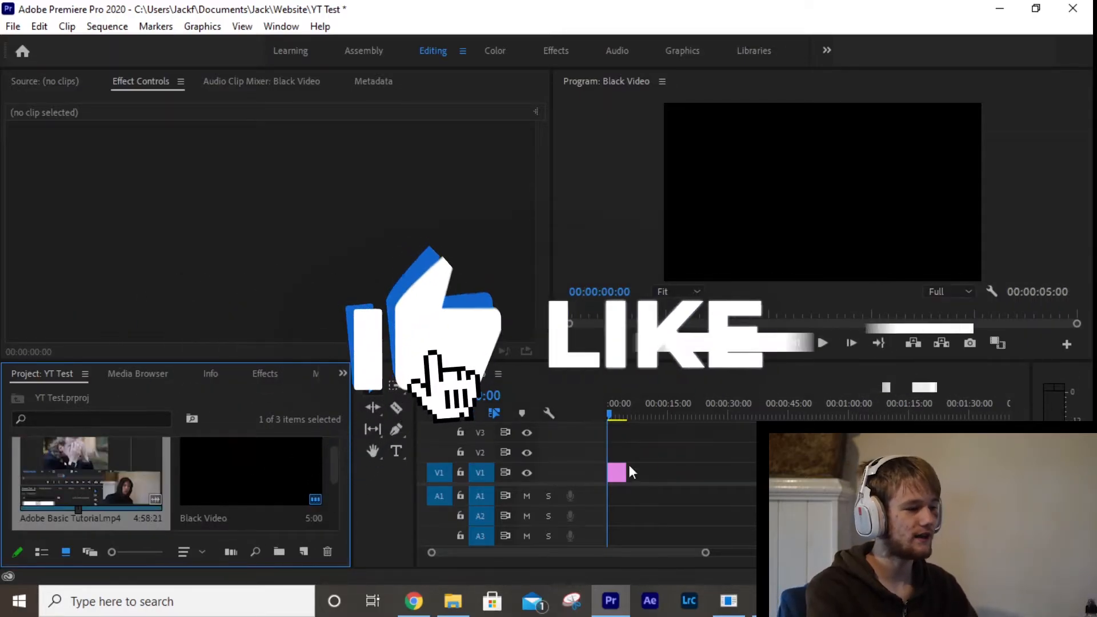
pyautogui.click(617, 474)
pyautogui.press('Delete')
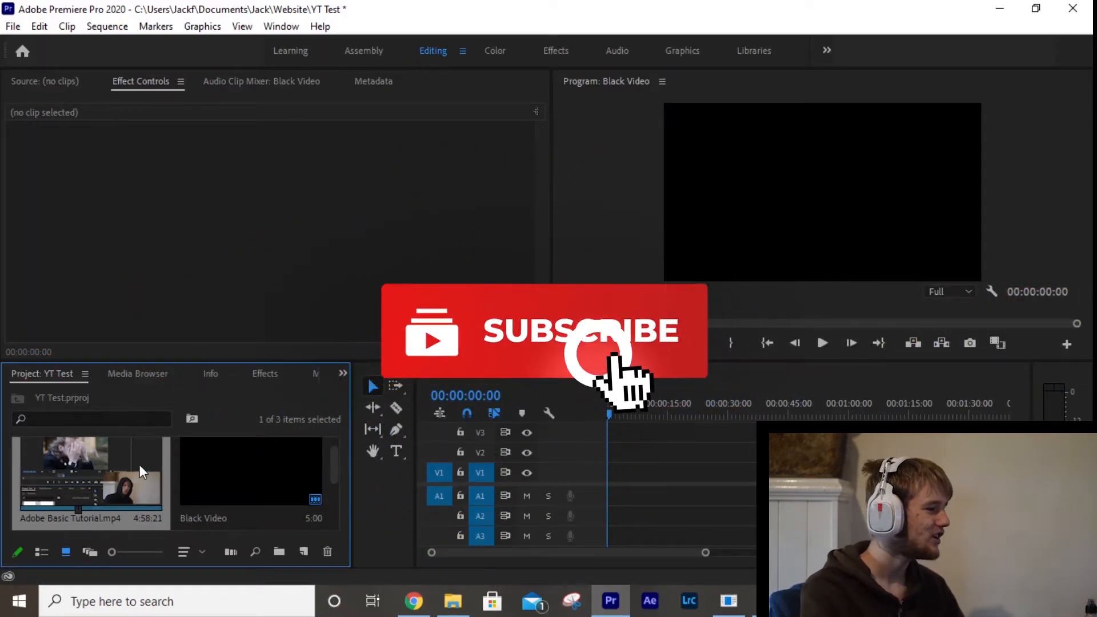
# Step: Try adding Adobe Basic Tutorial.mp4 to the empty sequence with existing settings kept, and undo the placement
pyautogui.moveTo(140, 464); pyautogui.dragTo(581, 478)
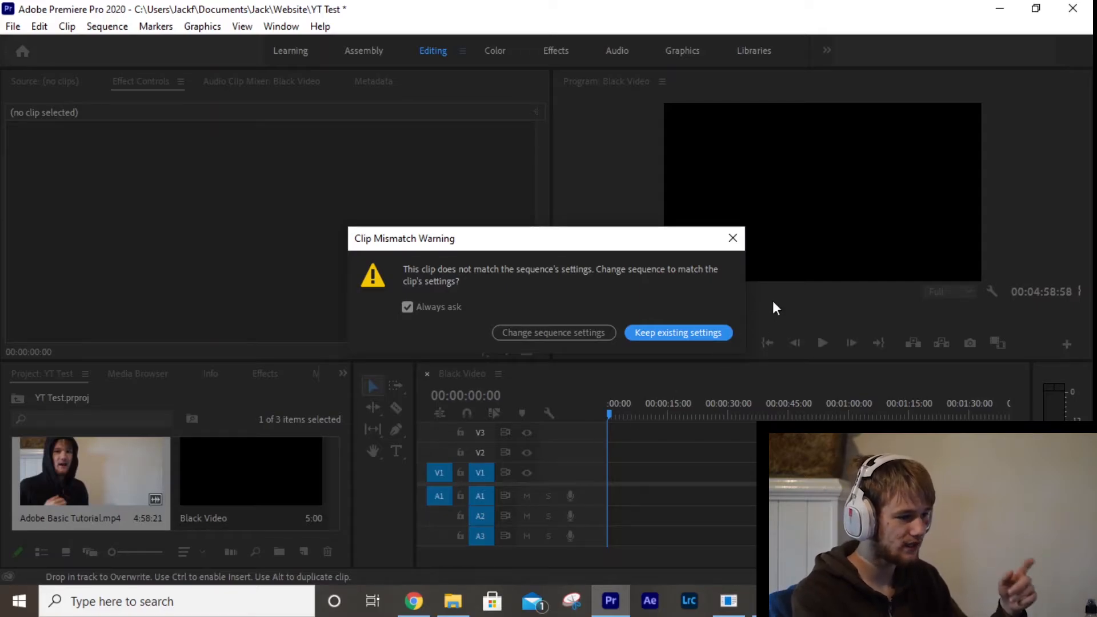
pyautogui.click(719, 336)
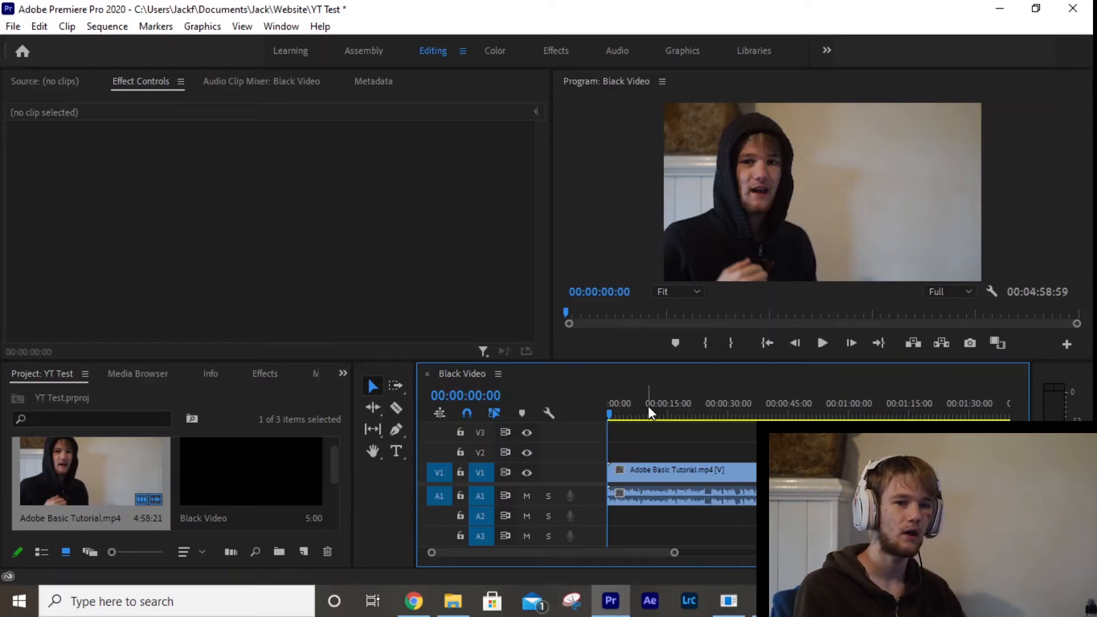
pyautogui.hotkey('ctrl', 'z')
# Step: Place Adobe Basic Tutorial.mp4 at the start of track V1, keeping the existing sequence settings
pyautogui.moveTo(115, 480); pyautogui.dragTo(622, 453)
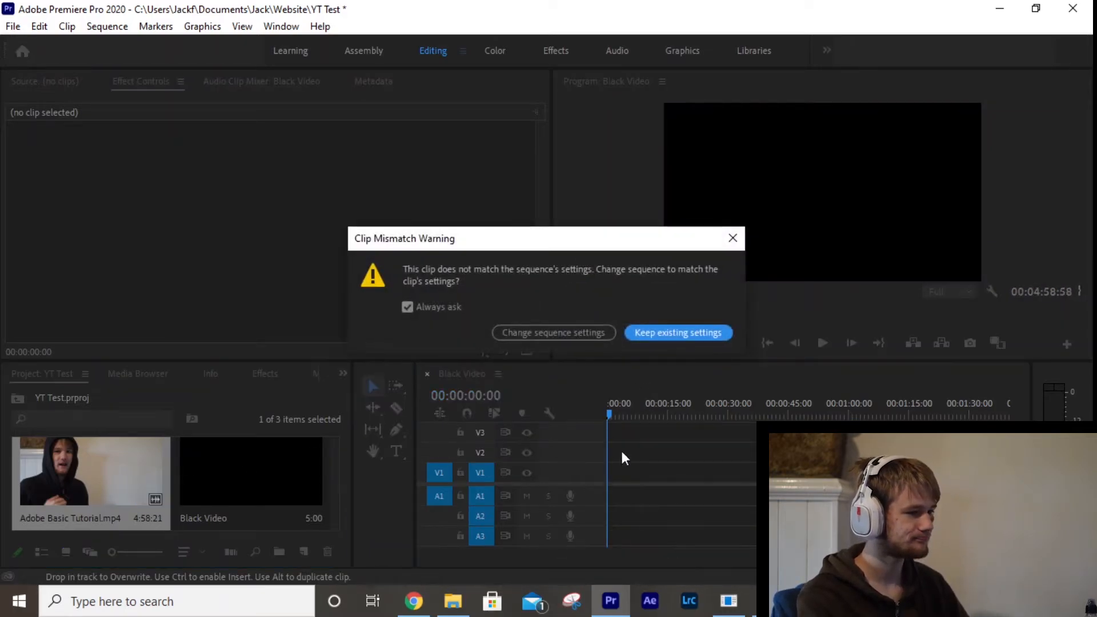
pyautogui.click(566, 334)
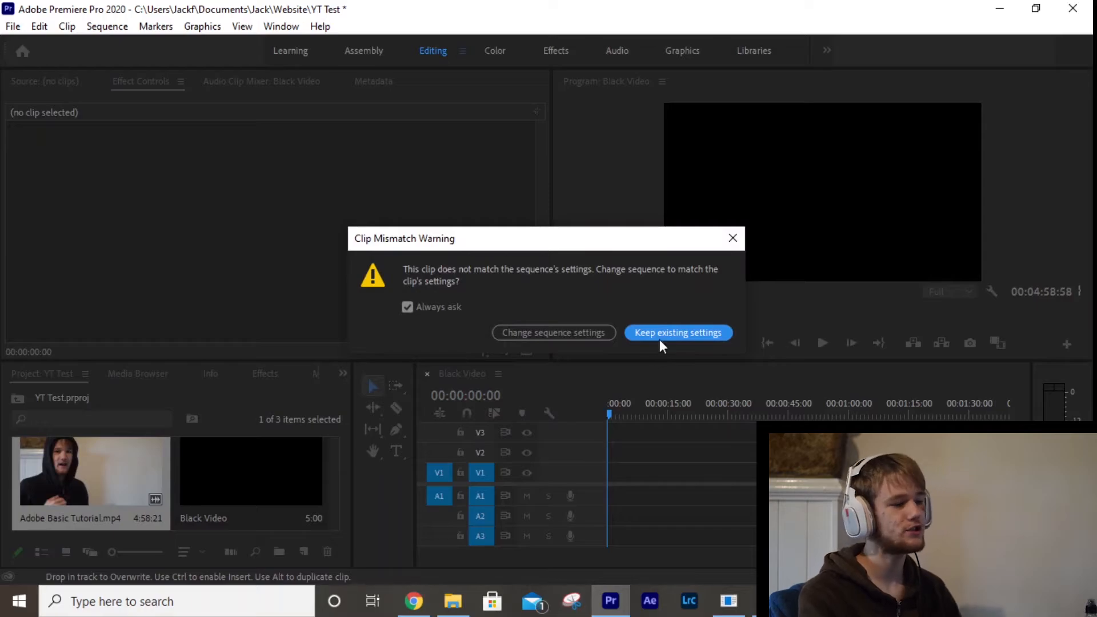
pyautogui.click(668, 338)
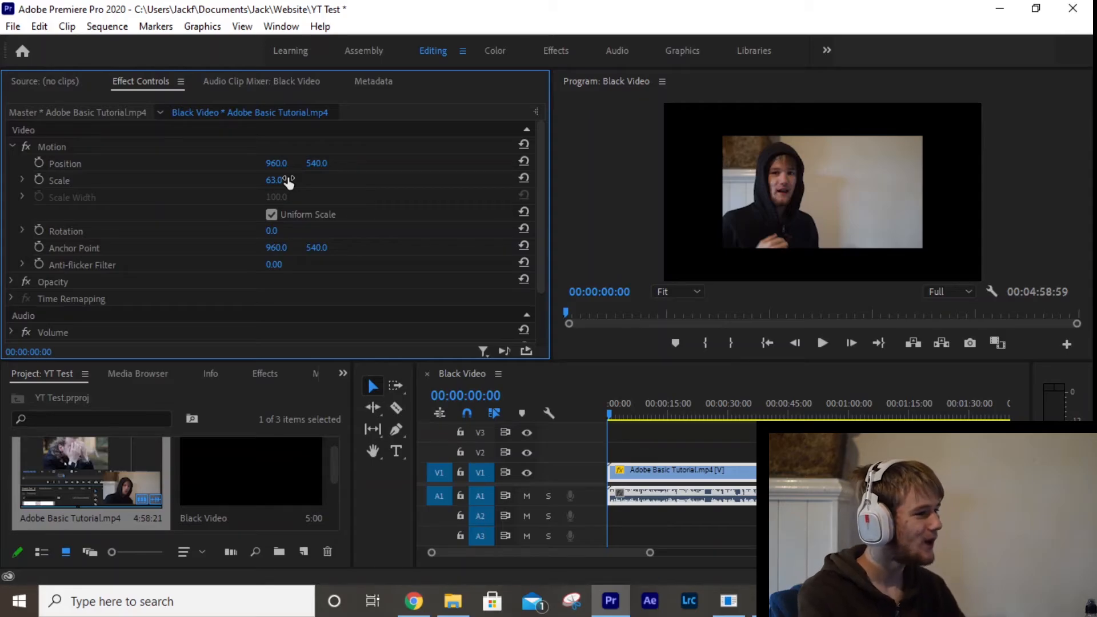
# Step: Display the motion properties of the Adobe Basic Tutorial.mp4 clip on track V1 and set its scale to 100
pyautogui.click(715, 454)
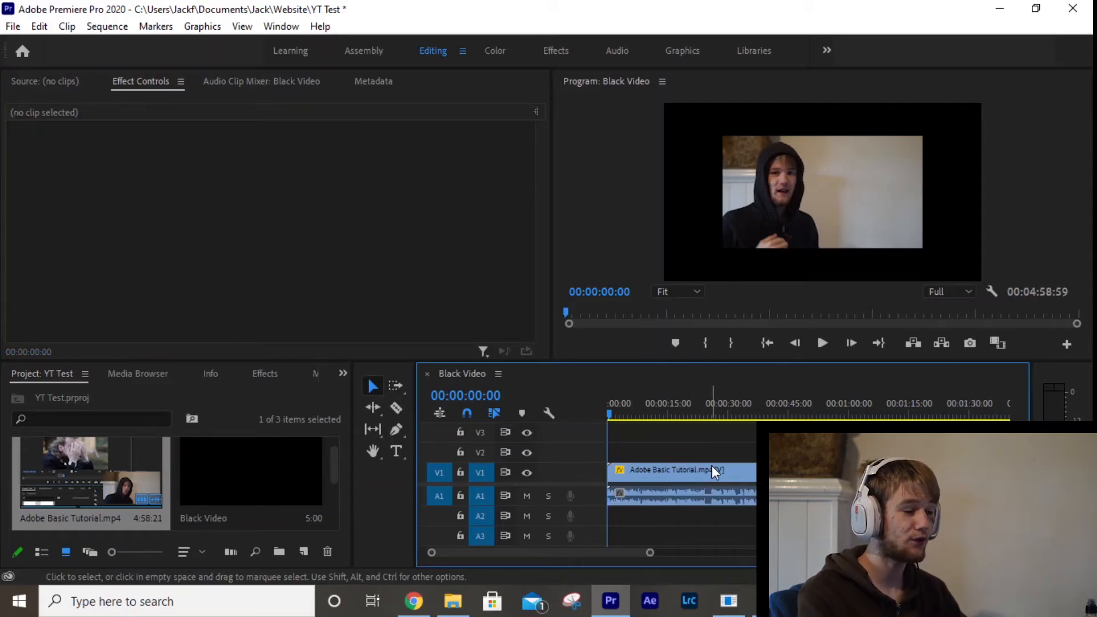
pyautogui.click(711, 469)
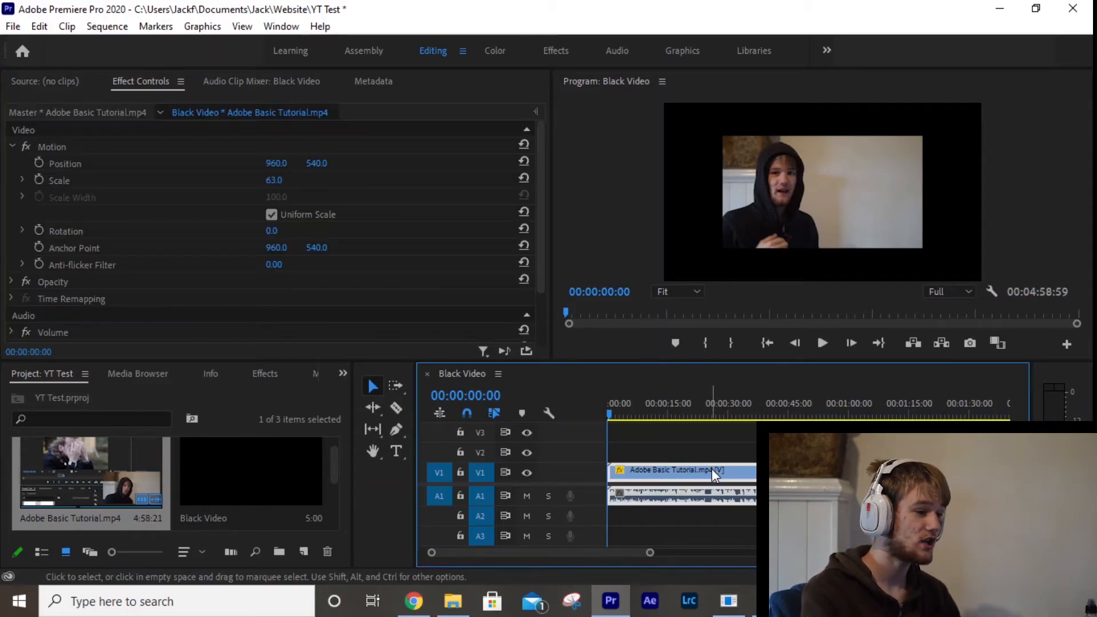
pyautogui.click(75, 82)
pyautogui.click(137, 85)
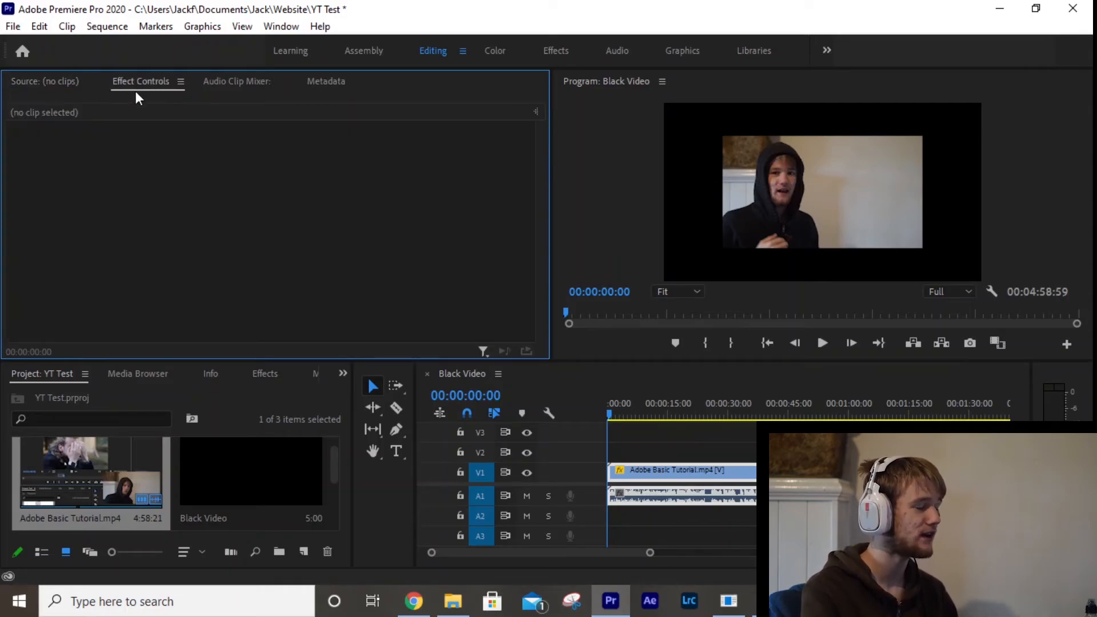
pyautogui.click(696, 455)
pyautogui.click(695, 486)
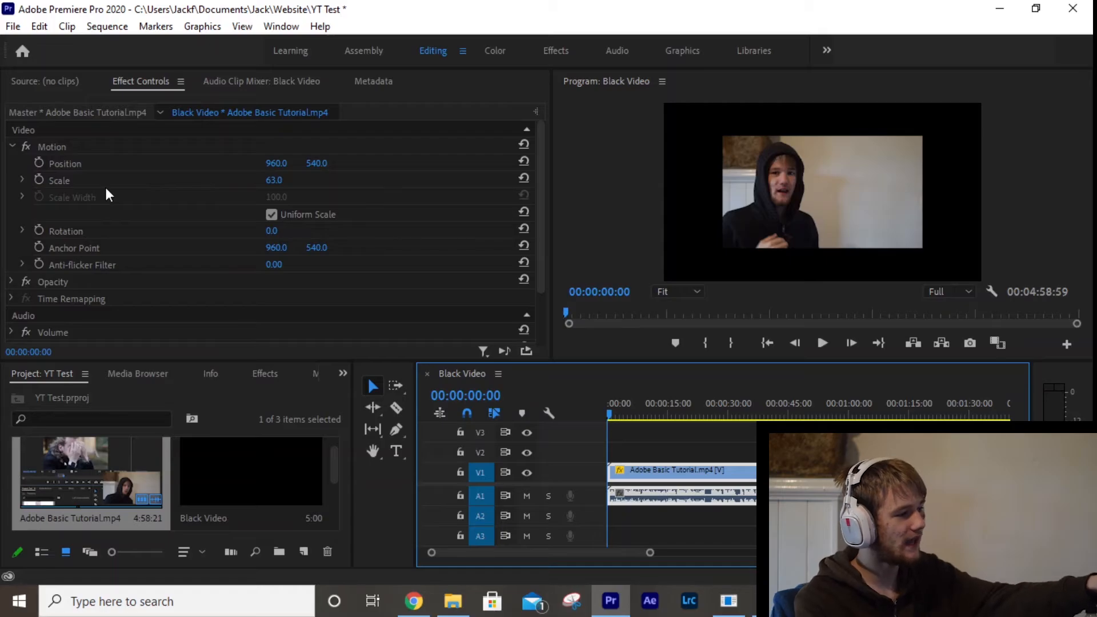
pyautogui.moveTo(273, 182)
pyautogui.mouseDown()
pyautogui.moveTo(252, 182)
pyautogui.moveTo(288, 180)
pyautogui.moveTo(228, 180)
pyautogui.moveTo(287, 178)
pyautogui.mouseUp()
pyautogui.click(289, 179)
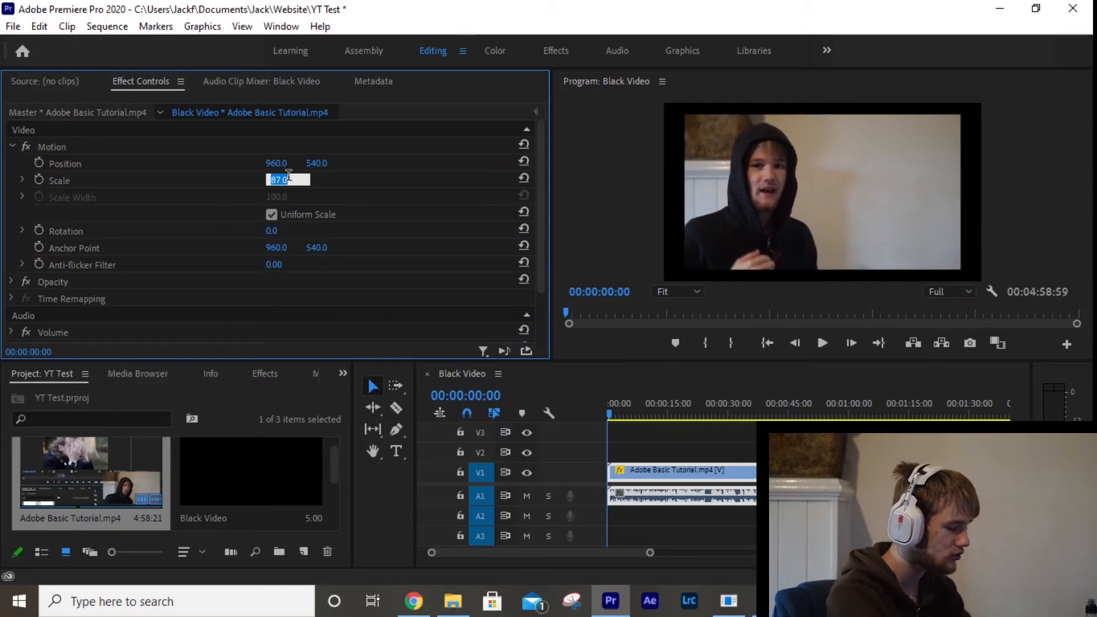
pyautogui.write('100')
pyautogui.press('Return')
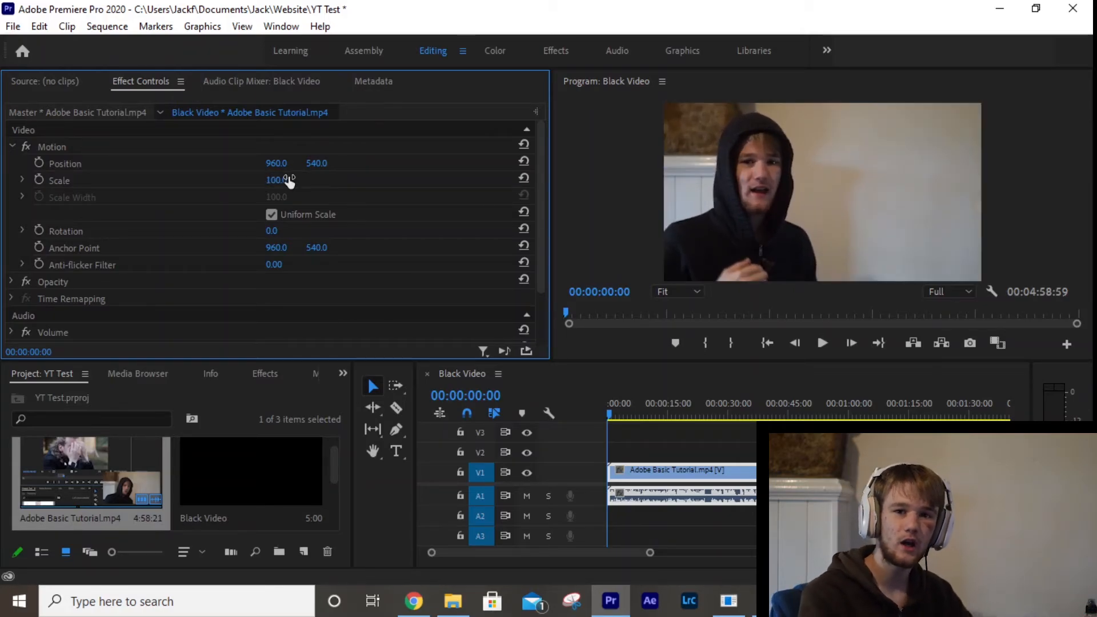